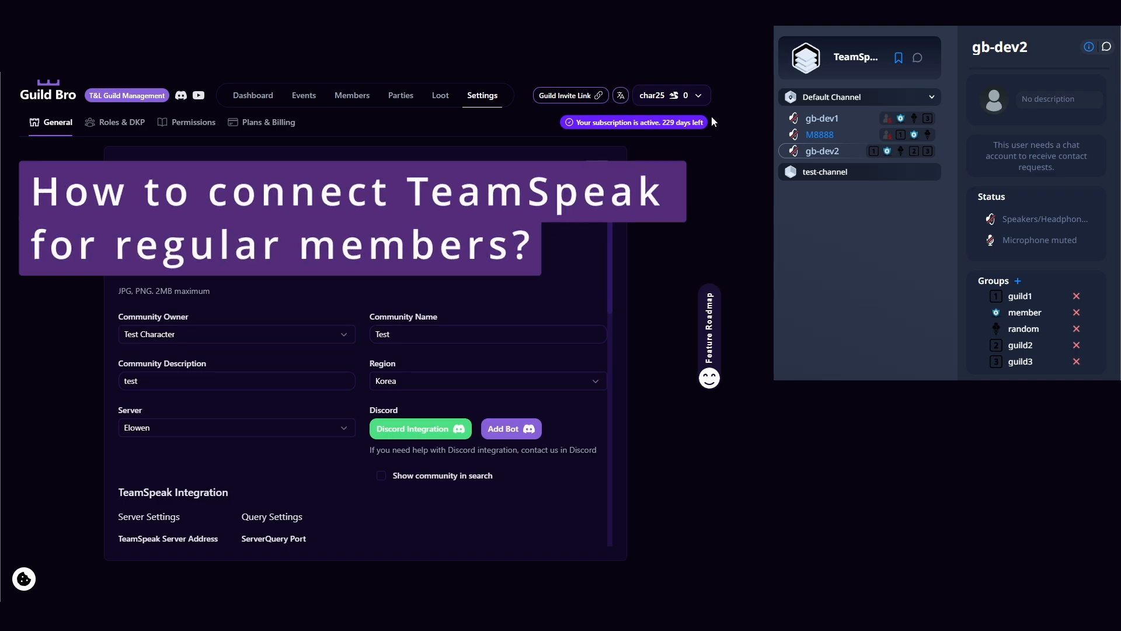
Open the account's user settings and examine the TeamSpeak UID field
{"action": "left_click", "coordinate": [699, 96]}
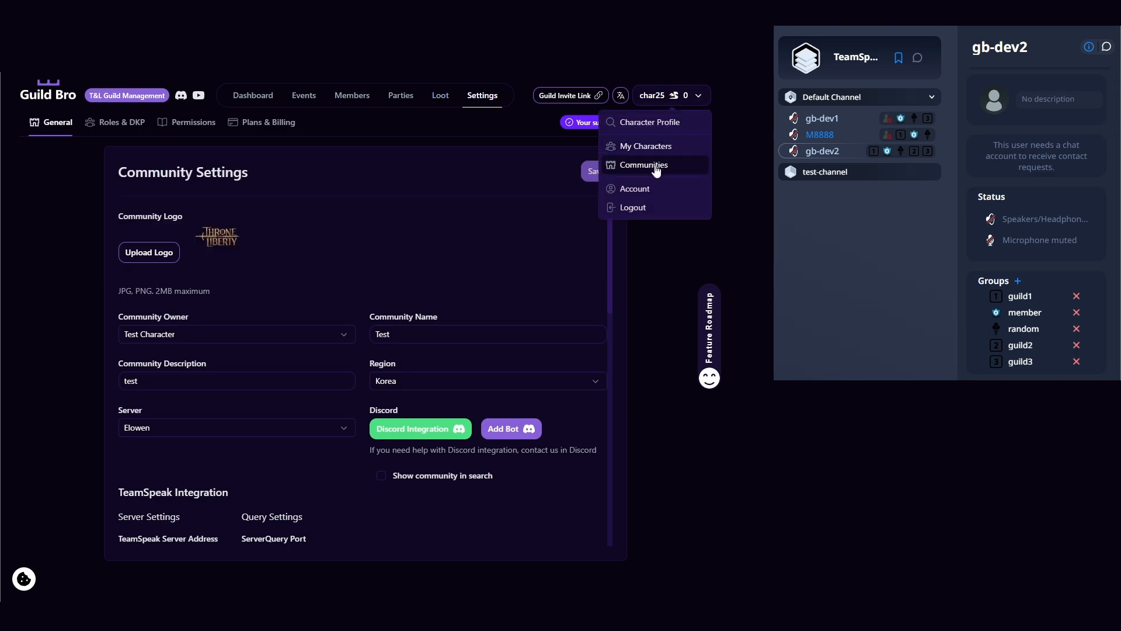
{"action": "left_click", "coordinate": [642, 189]}
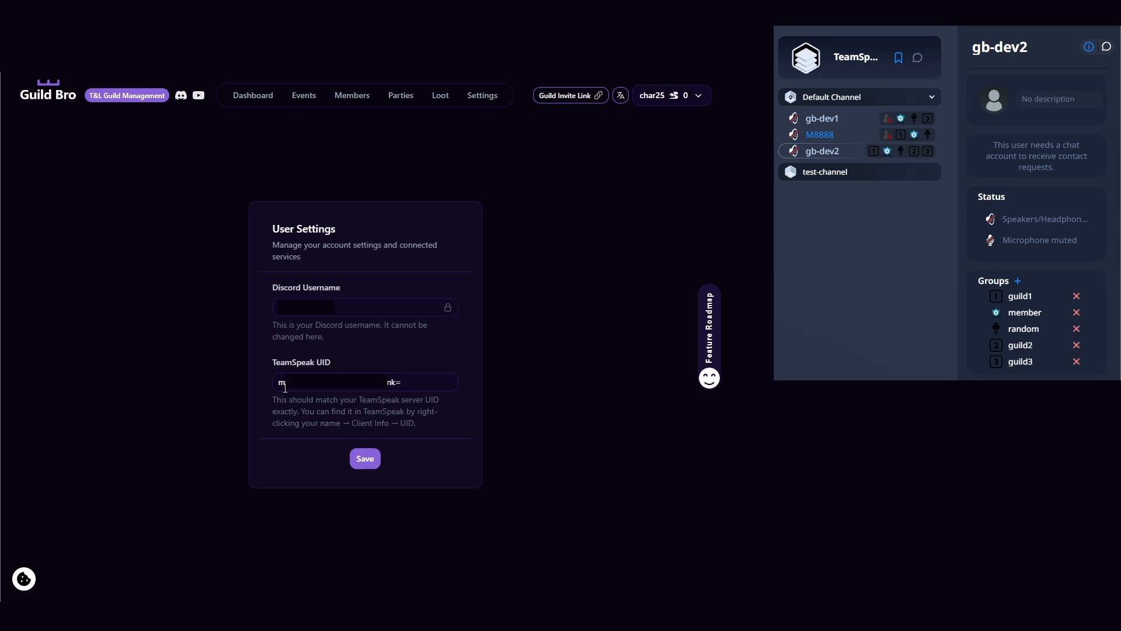
{"action": "left_click_drag", "start_coordinate": [438, 382], "coordinate": [264, 376]}
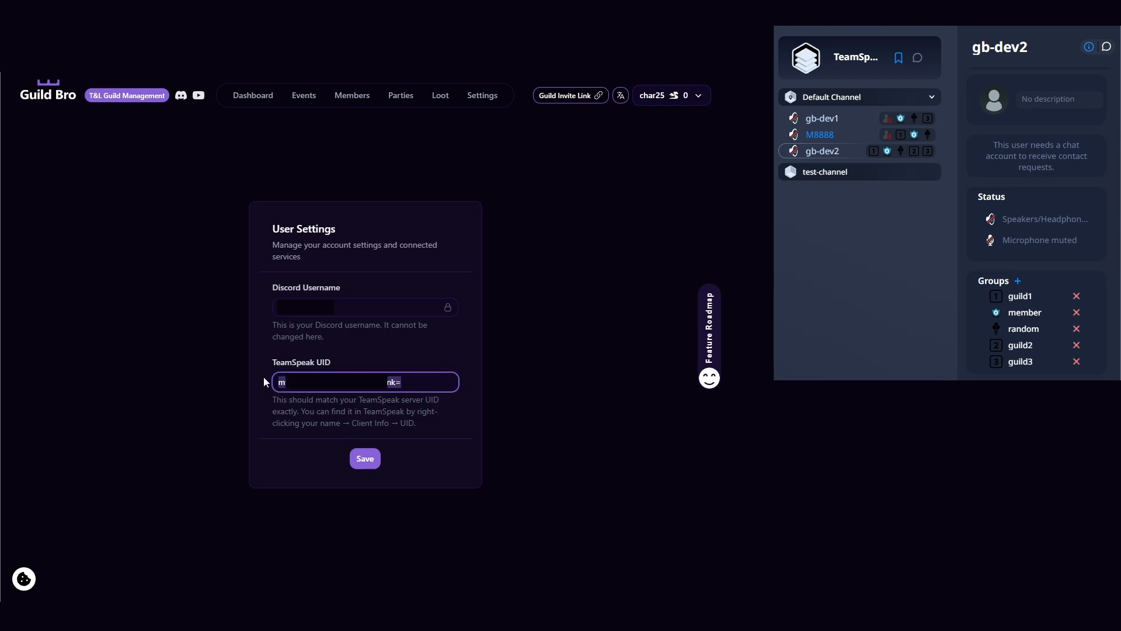
{"action": "left_click", "coordinate": [415, 390]}
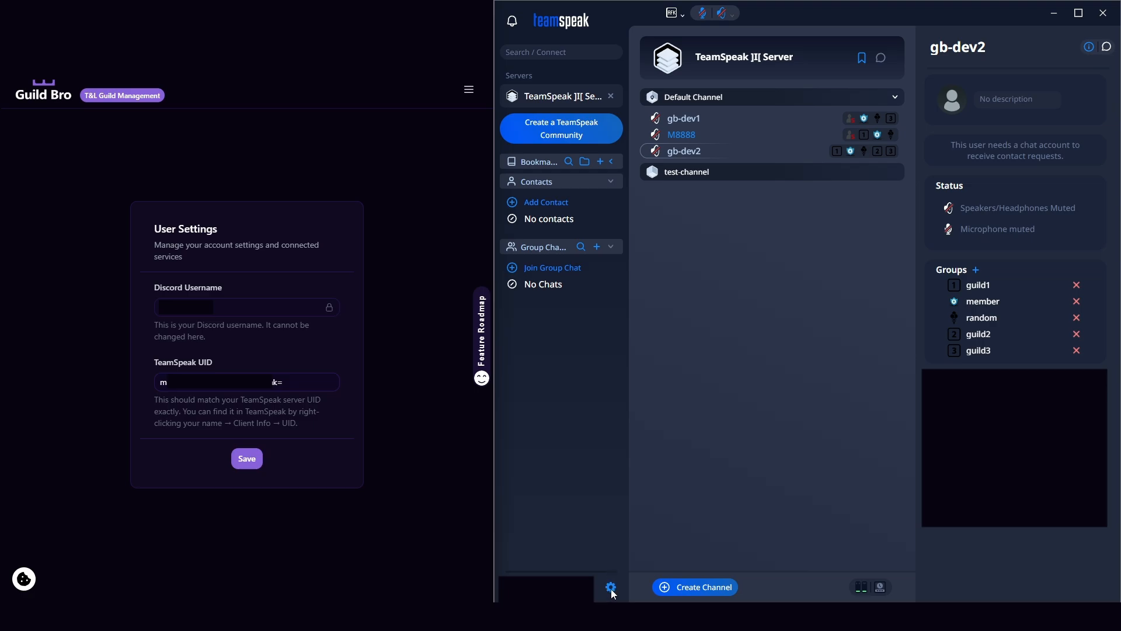
Select the Unique Identifier in TeamSpeak's identity settings for the TeamSpeak UID in the Guild Bro user settings, and save
{"action": "left_click", "coordinate": [611, 587]}
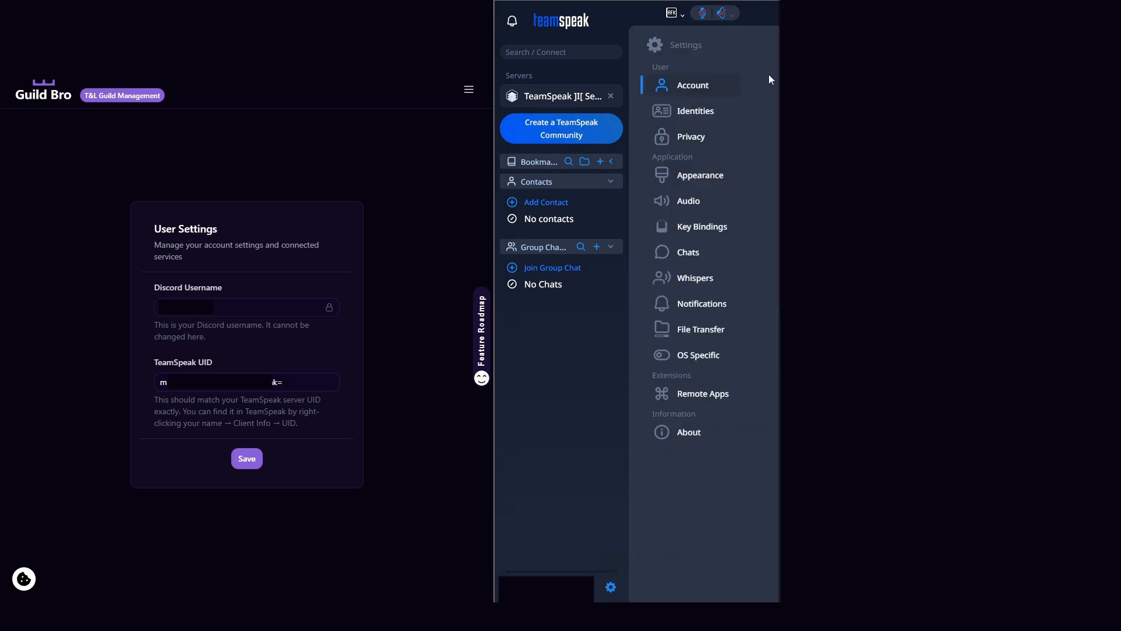
{"action": "left_click", "coordinate": [704, 116]}
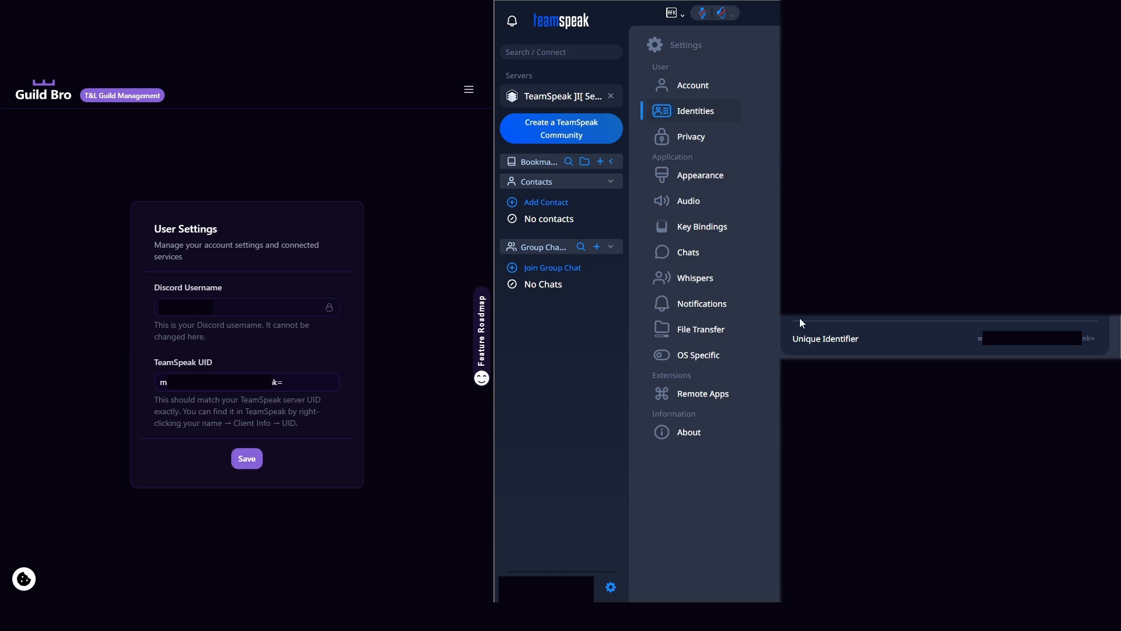
{"action": "double_click", "coordinate": [1046, 339]}
{"action": "left_click_drag", "start_coordinate": [1097, 340], "coordinate": [1038, 336]}
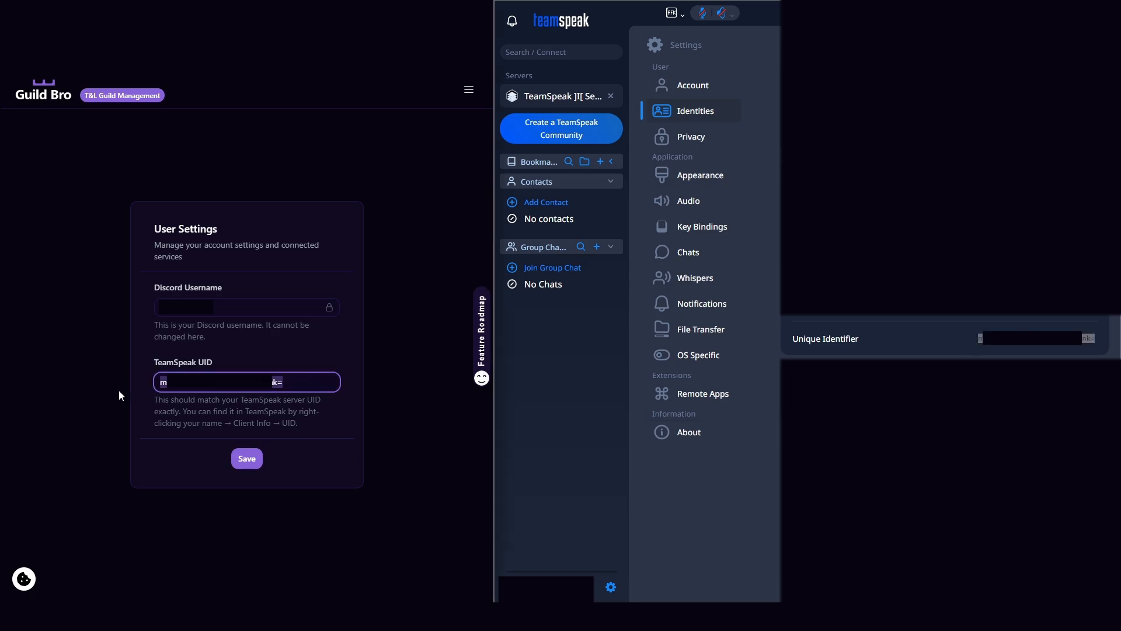
{"action": "left_click", "coordinate": [247, 459]}
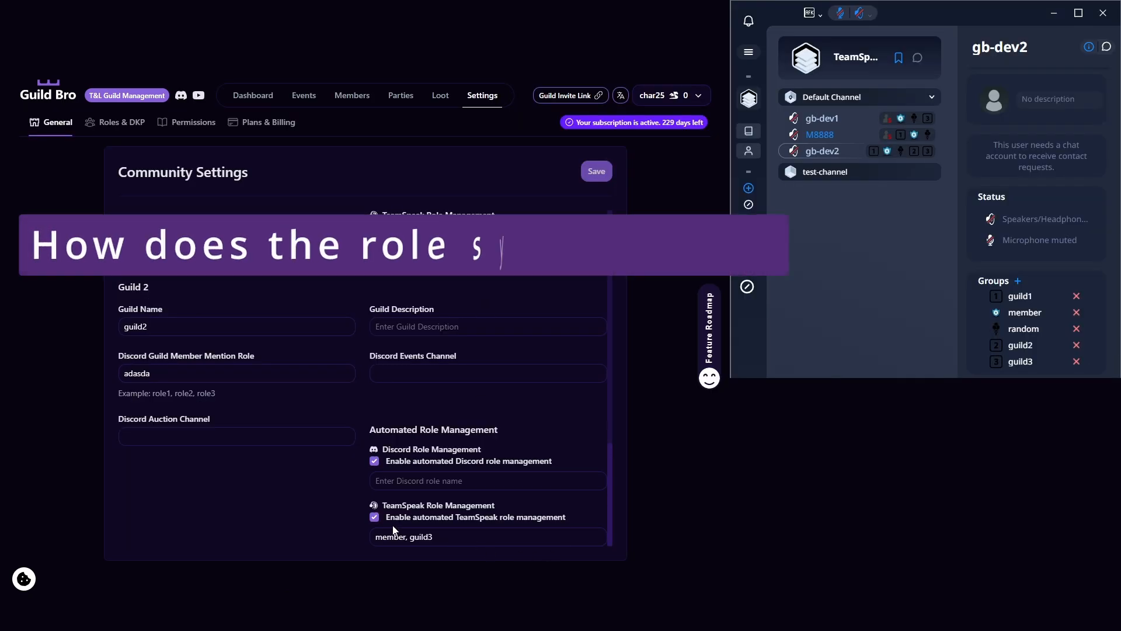
Check the Members list, and save the guilds' TeamSpeak role management in the community settings
{"action": "left_click", "coordinate": [358, 102]}
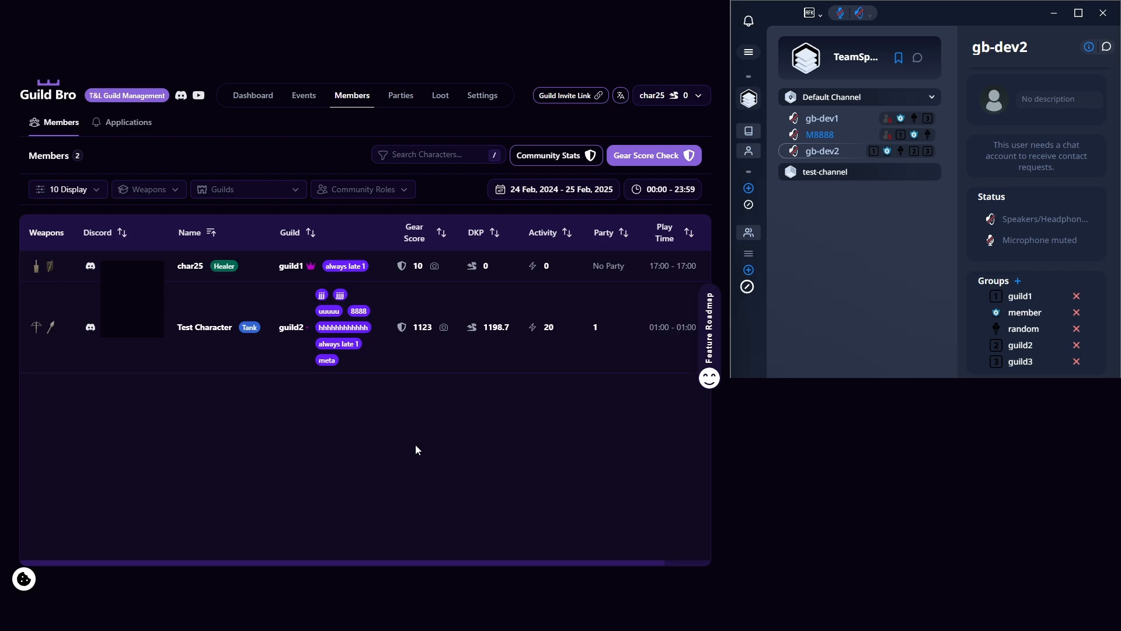
{"action": "left_click", "coordinate": [482, 97]}
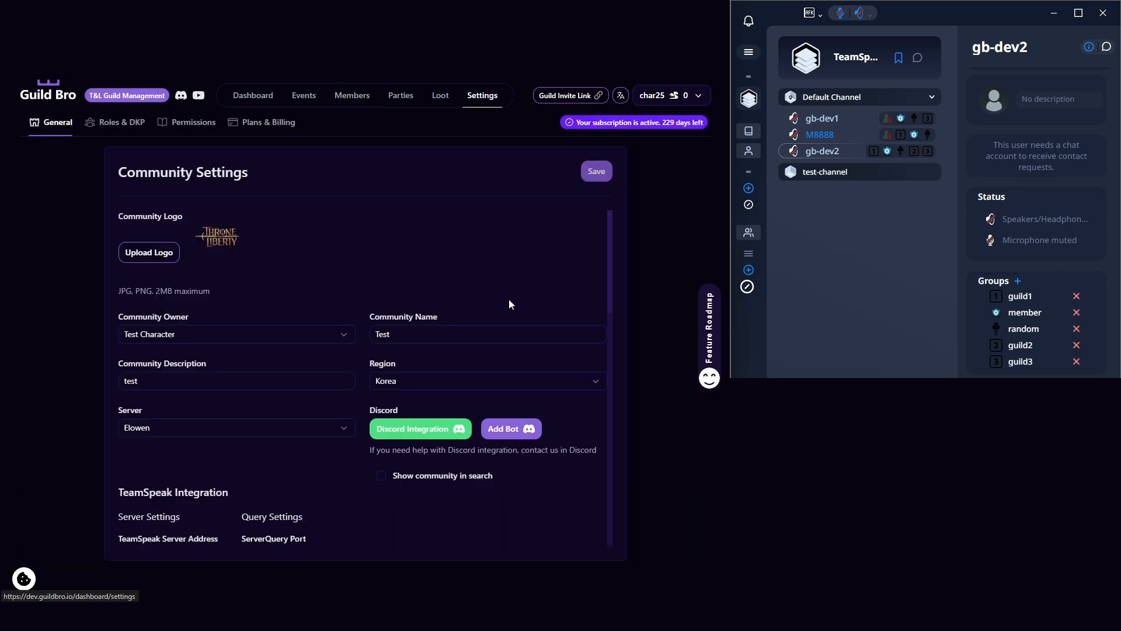
{"action": "scroll", "coordinate": [527, 320], "scroll_direction": "down", "scroll_amount": 10}
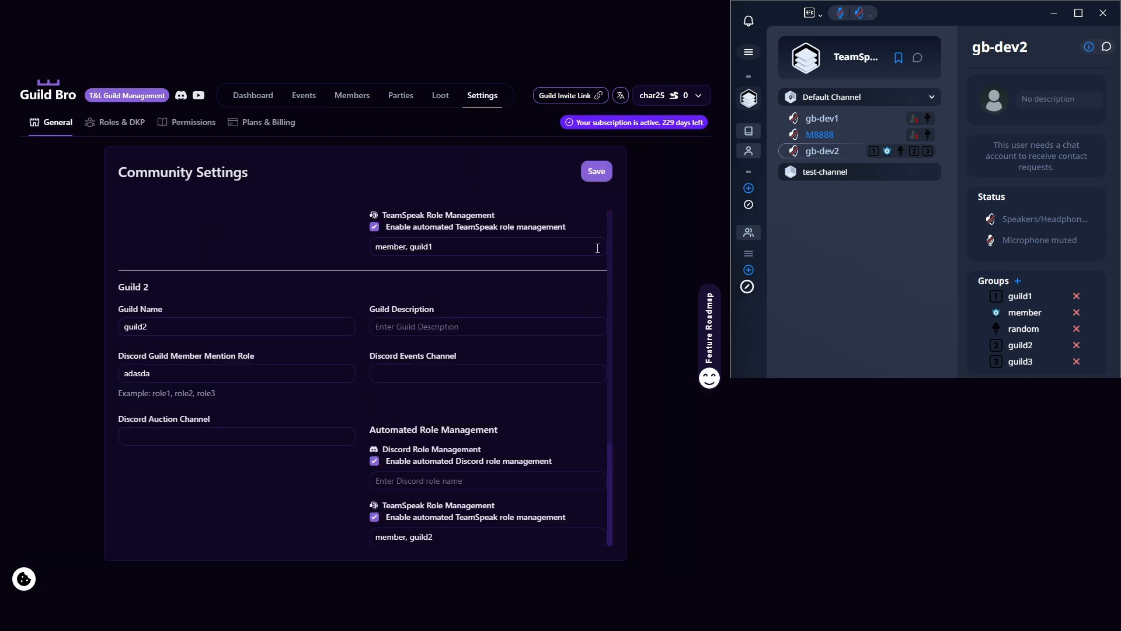
{"action": "left_click", "coordinate": [604, 175]}
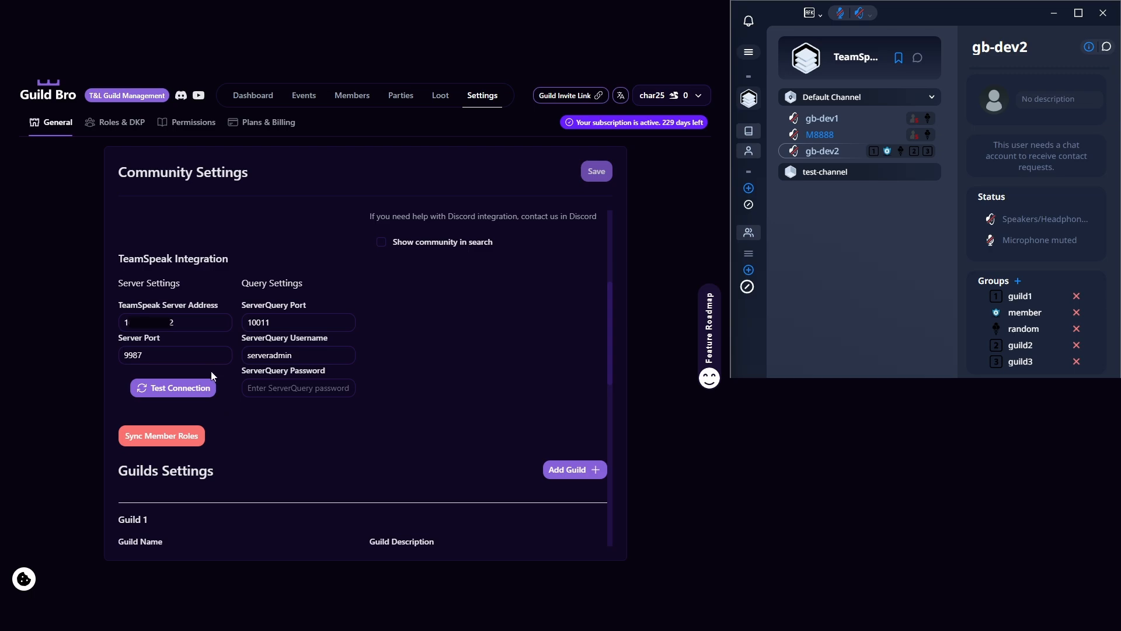
Review the TeamSpeak server address, ServerQuery port and server port in the TeamSpeak integration settings
{"action": "left_click_drag", "start_coordinate": [203, 321], "coordinate": [90, 320]}
{"action": "left_click_drag", "start_coordinate": [314, 326], "coordinate": [247, 319]}
{"action": "left_click_drag", "start_coordinate": [151, 361], "coordinate": [87, 366]}
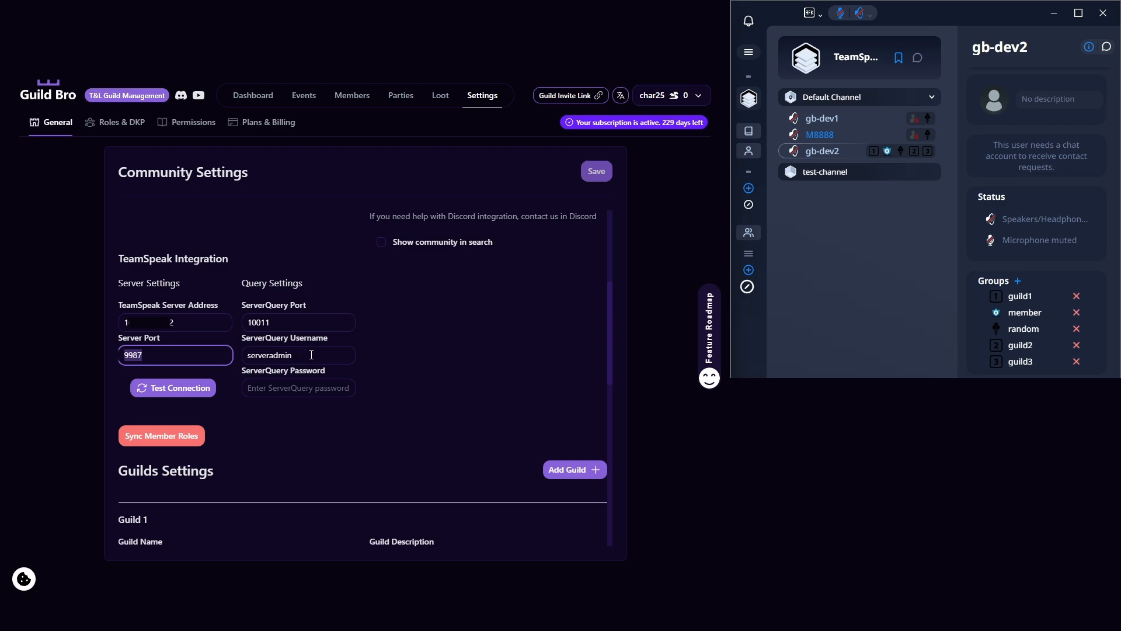
{"action": "left_click", "coordinate": [478, 343]}
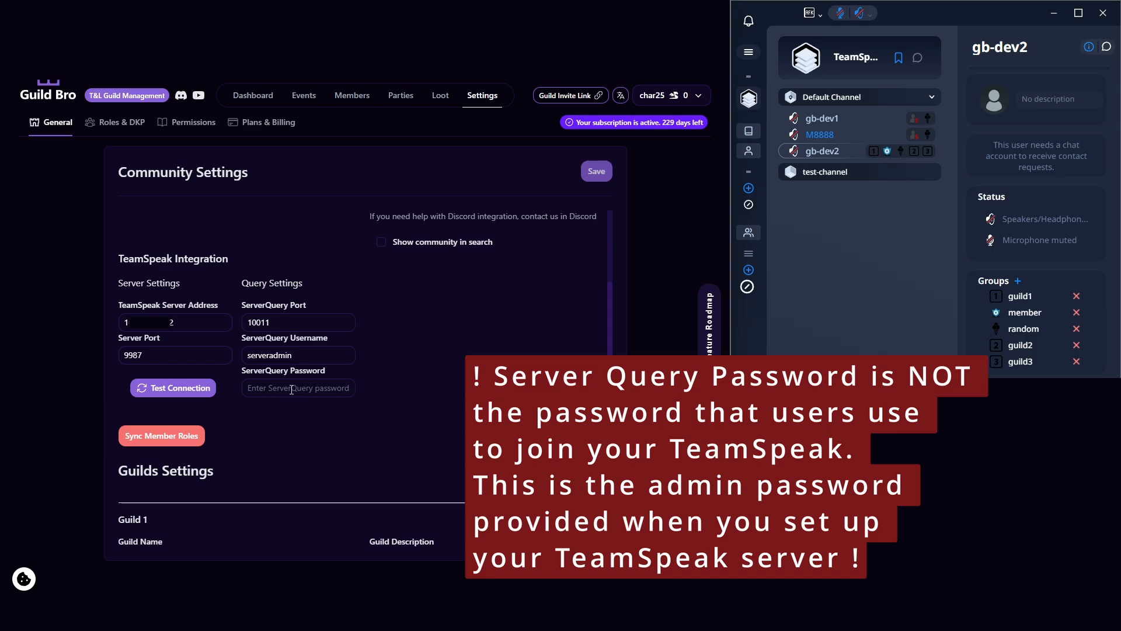
Enter the ServerQuery password, save the community settings and test the TeamSpeak connection
{"action": "left_click", "coordinate": [266, 389]}
{"action": "key", "text": "ctrl+v"}
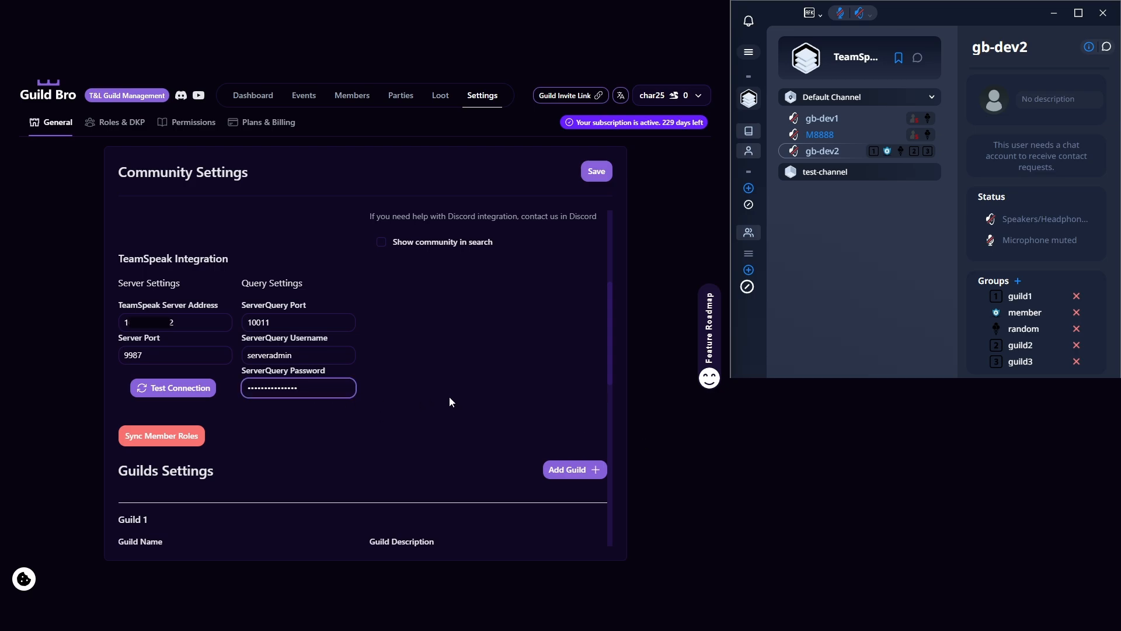
{"action": "left_click", "coordinate": [597, 173]}
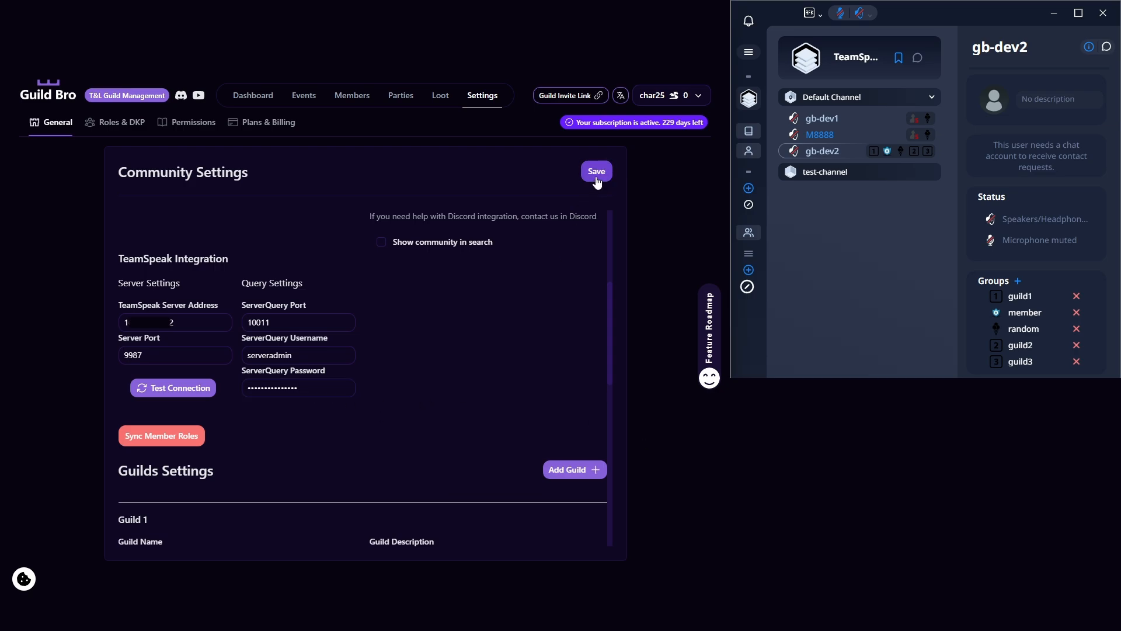
{"action": "left_click", "coordinate": [161, 389]}
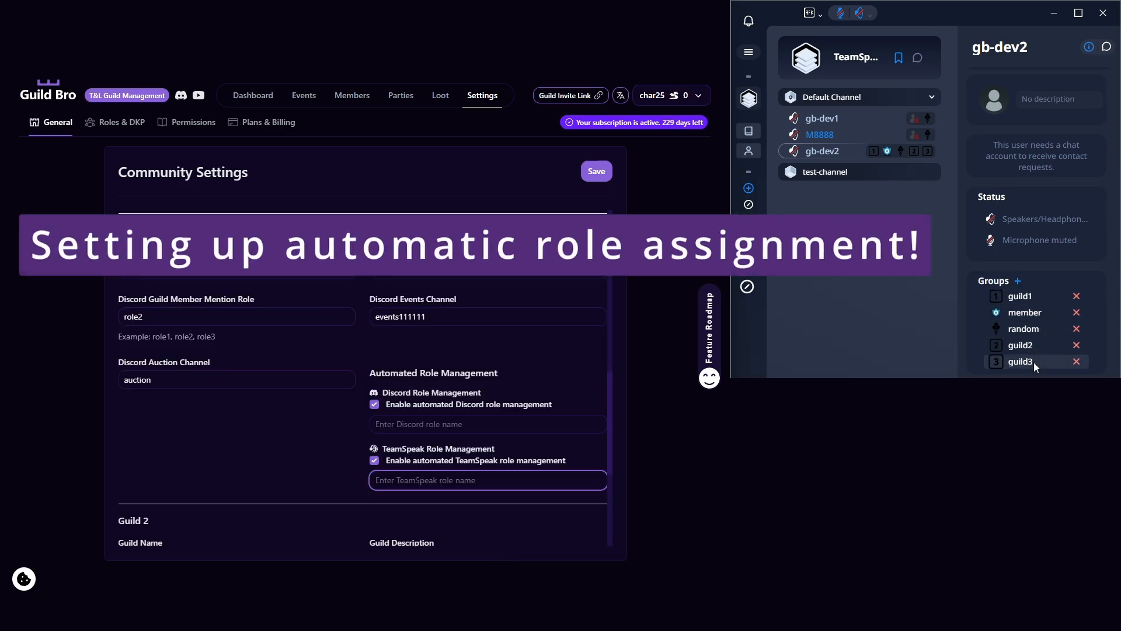
Set the automated TeamSpeak roles to "member, guild1" for Guild 1 and "member, guild2" for Guild 2, and save
{"action": "type", "text": "member"}
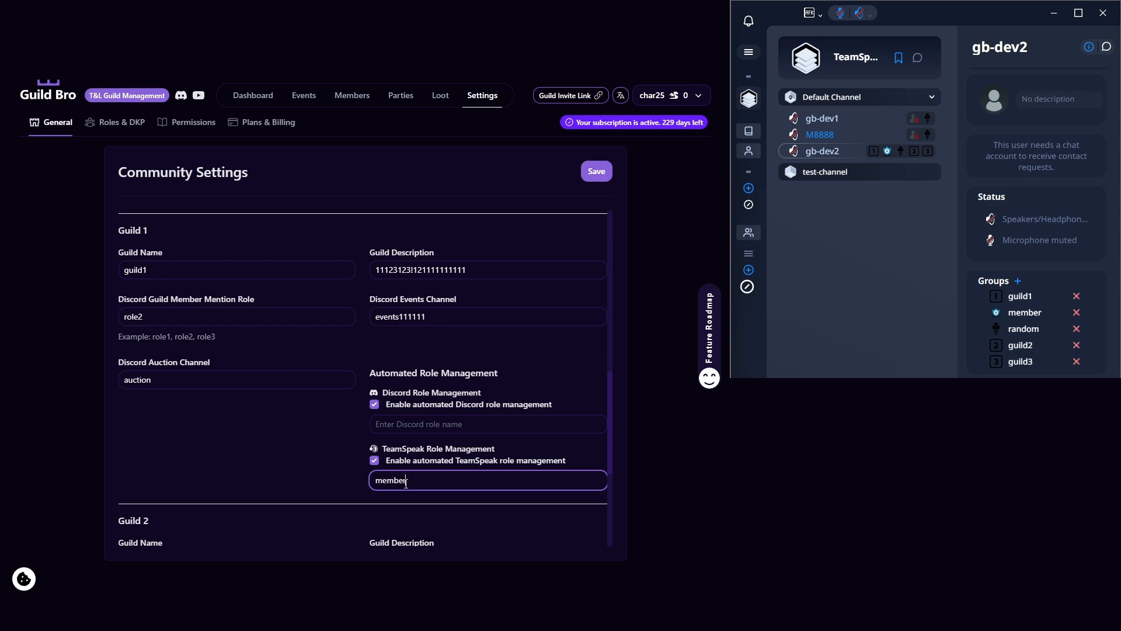
{"action": "type", "text": ", guild1"}
{"action": "scroll", "coordinate": [587, 496], "scroll_direction": "down", "scroll_amount": 4}
{"action": "left_click", "coordinate": [409, 535]}
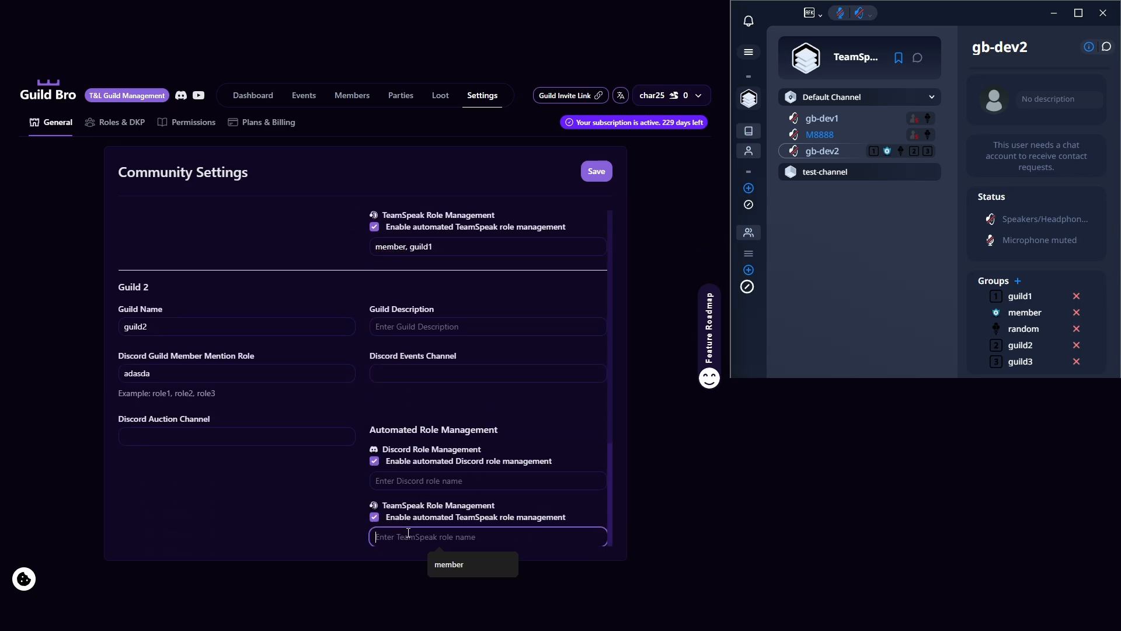
{"action": "type", "text": "member"}
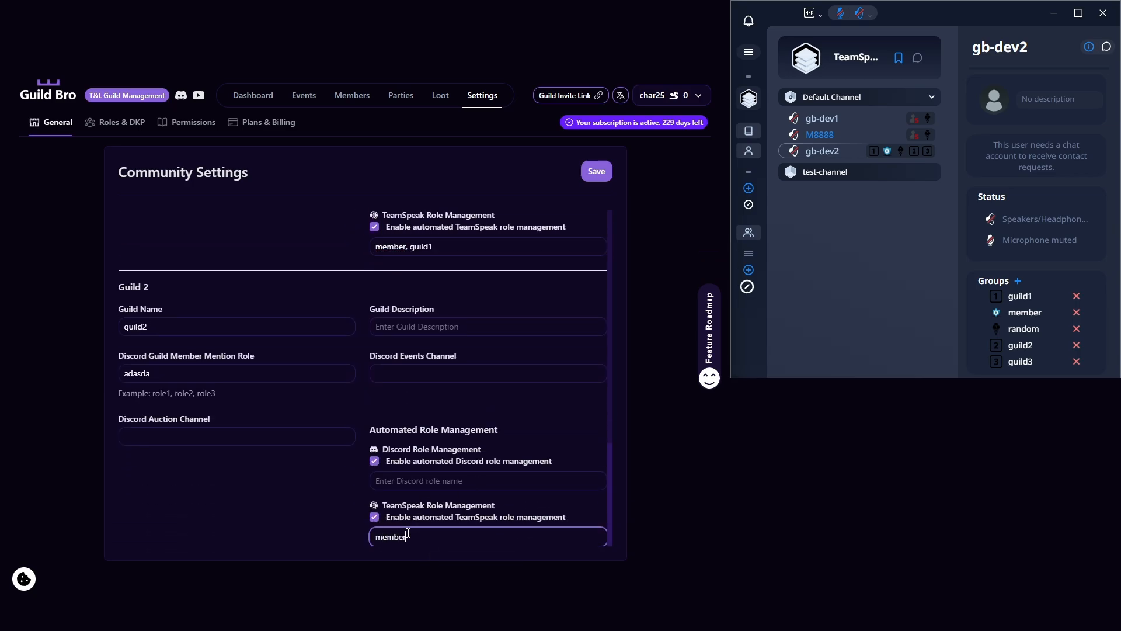
{"action": "type", "text": ", guild2"}
{"action": "left_click", "coordinate": [631, 461]}
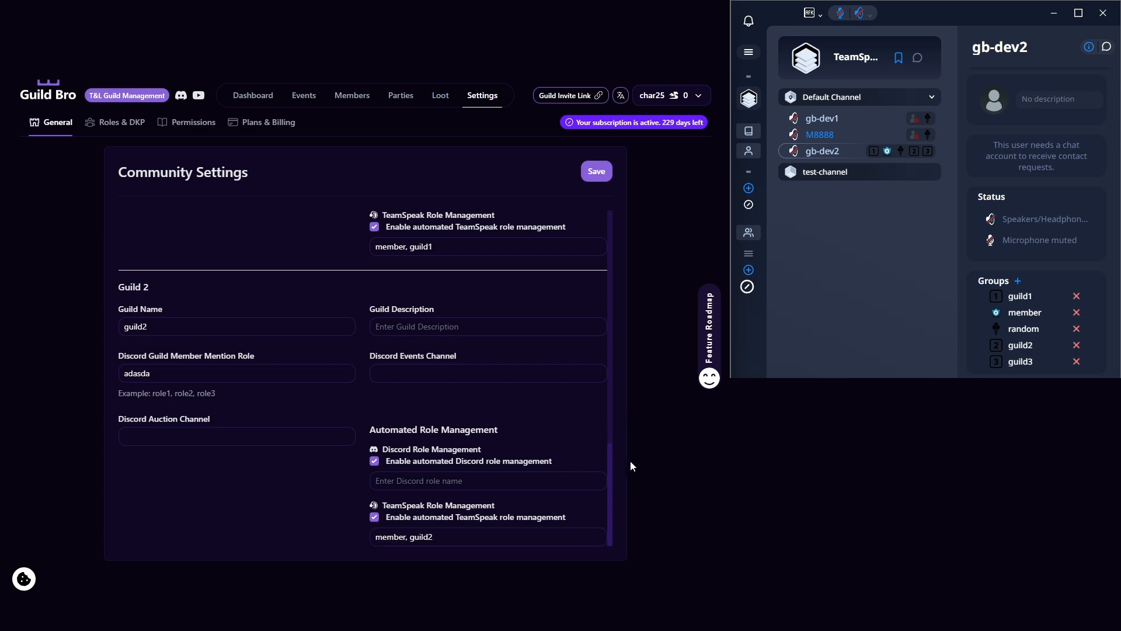
{"action": "left_click", "coordinate": [596, 171]}
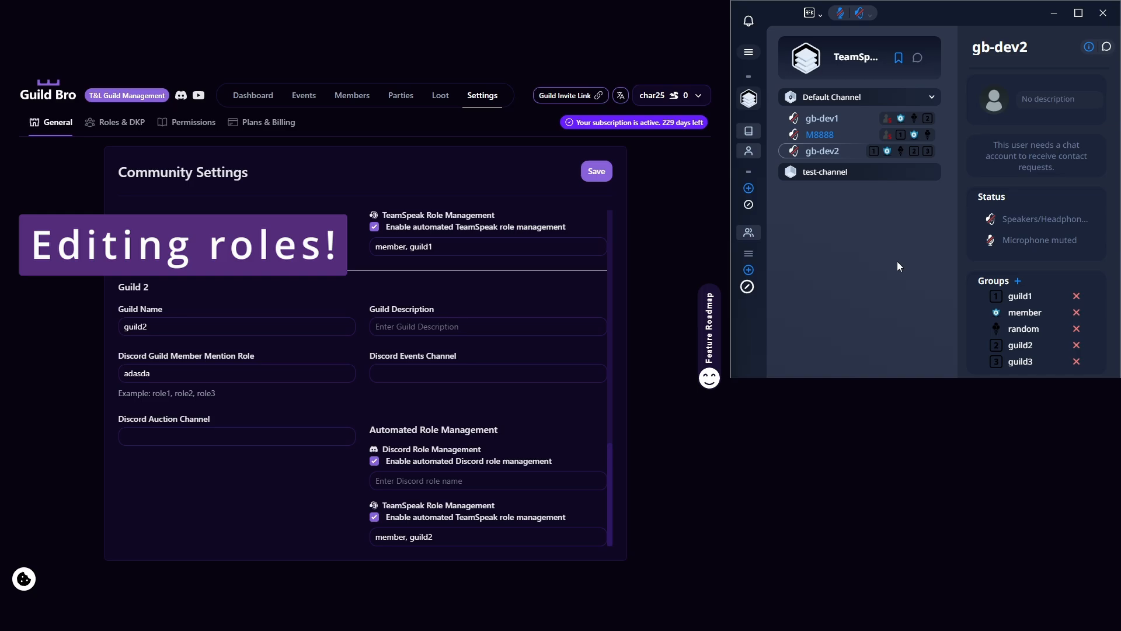
Remove "member" from Guild 1's TeamSpeak roles and "guild2" from Guild 2's TeamSpeak roles, and save
{"action": "left_click_drag", "start_coordinate": [408, 246], "coordinate": [347, 248]}
{"action": "key", "text": "BackSpace"}
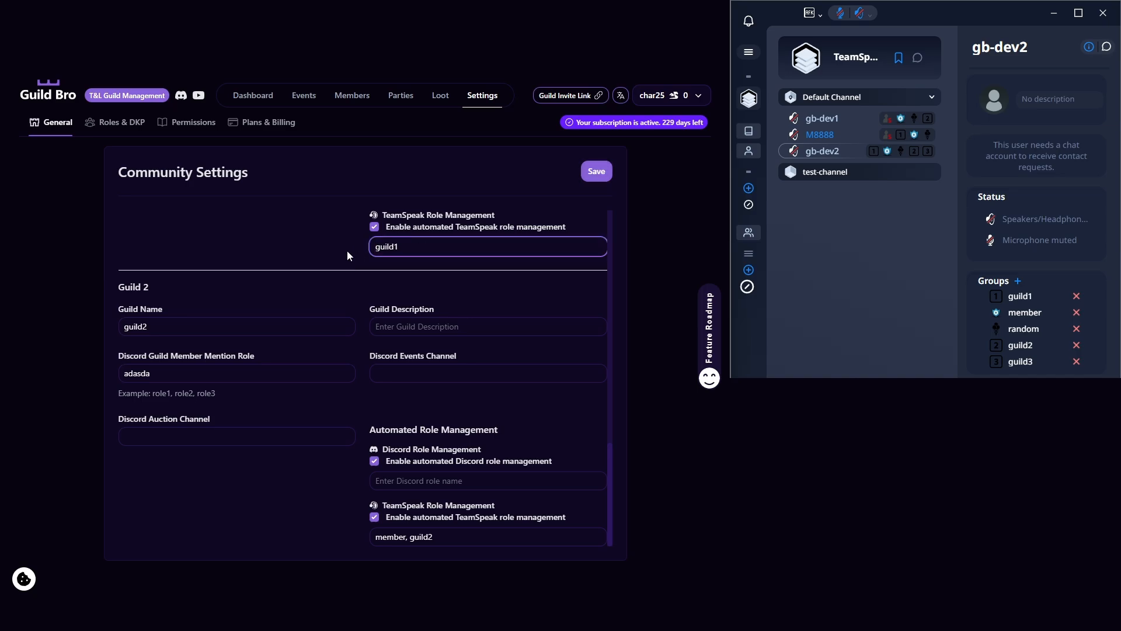
{"action": "left_click", "coordinate": [459, 540]}
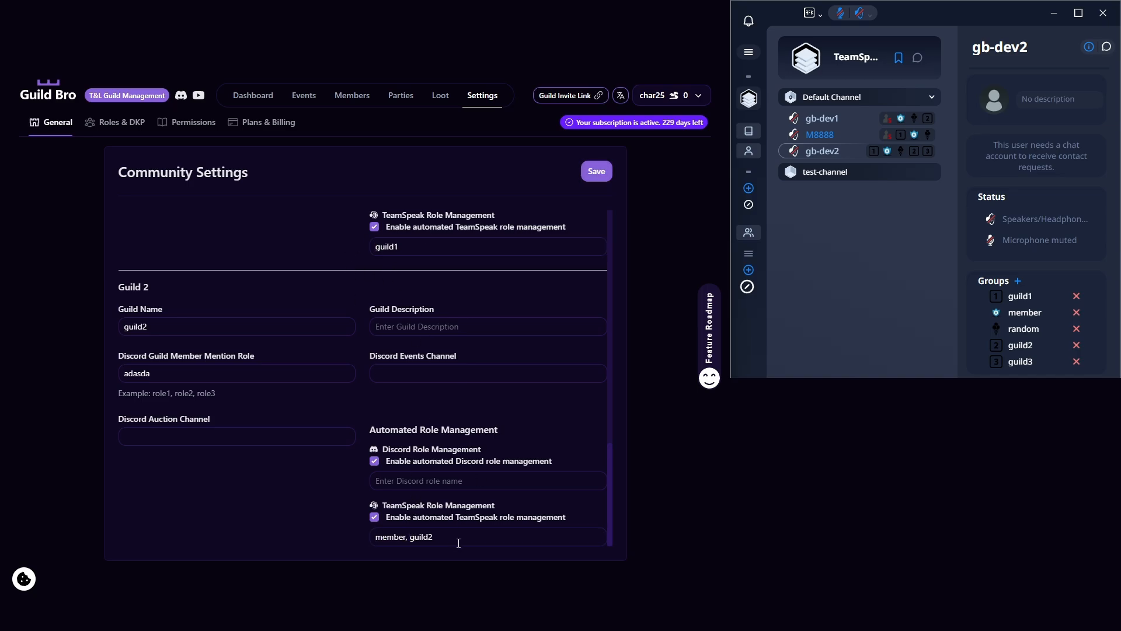
{"action": "left_click_drag", "start_coordinate": [459, 540], "coordinate": [406, 538]}
{"action": "key", "text": "BackSpace"}
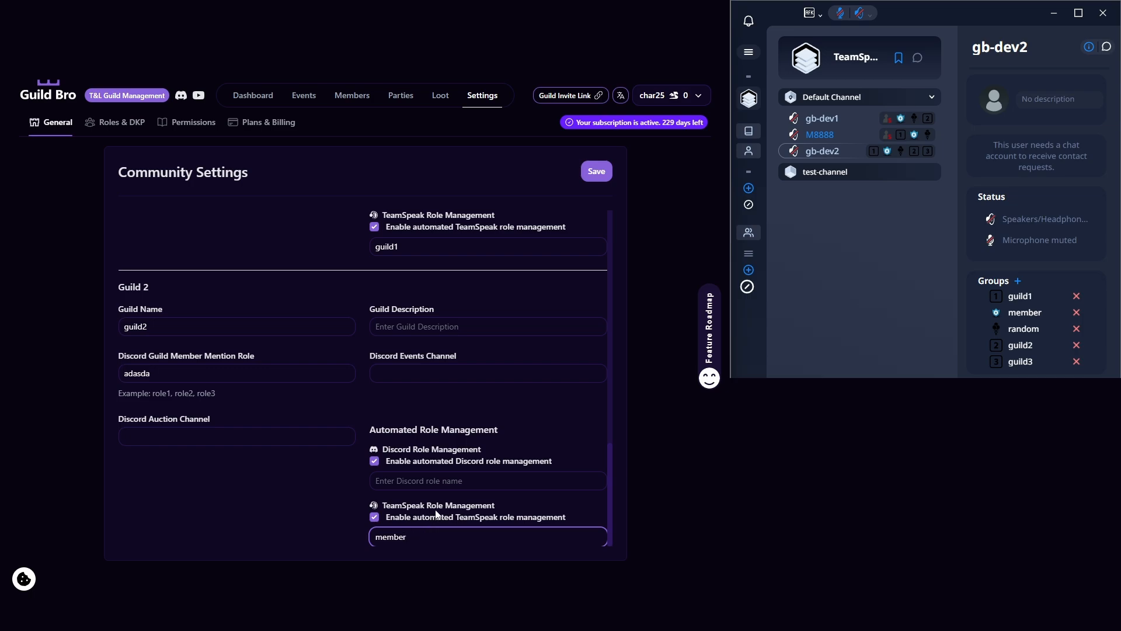
{"action": "left_click", "coordinate": [598, 174]}
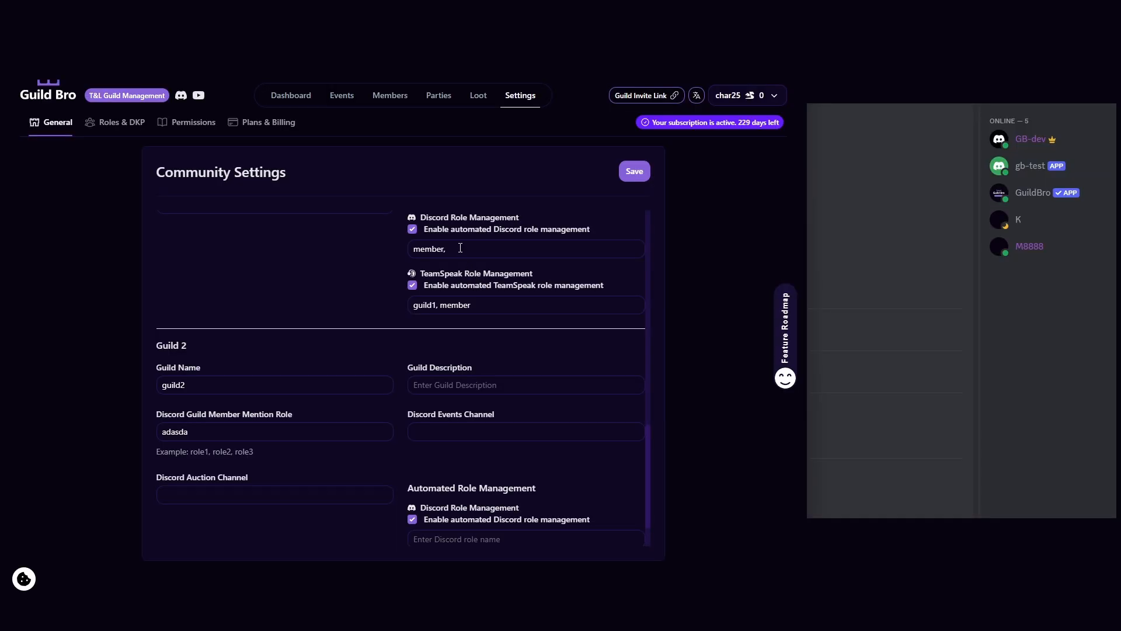
Set the automated Discord roles to "member, role1" for Guild 1 and "member, role2," for Guild 2, and save
{"action": "left_click", "coordinate": [482, 248]}
{"action": "type", "text": "role1"}
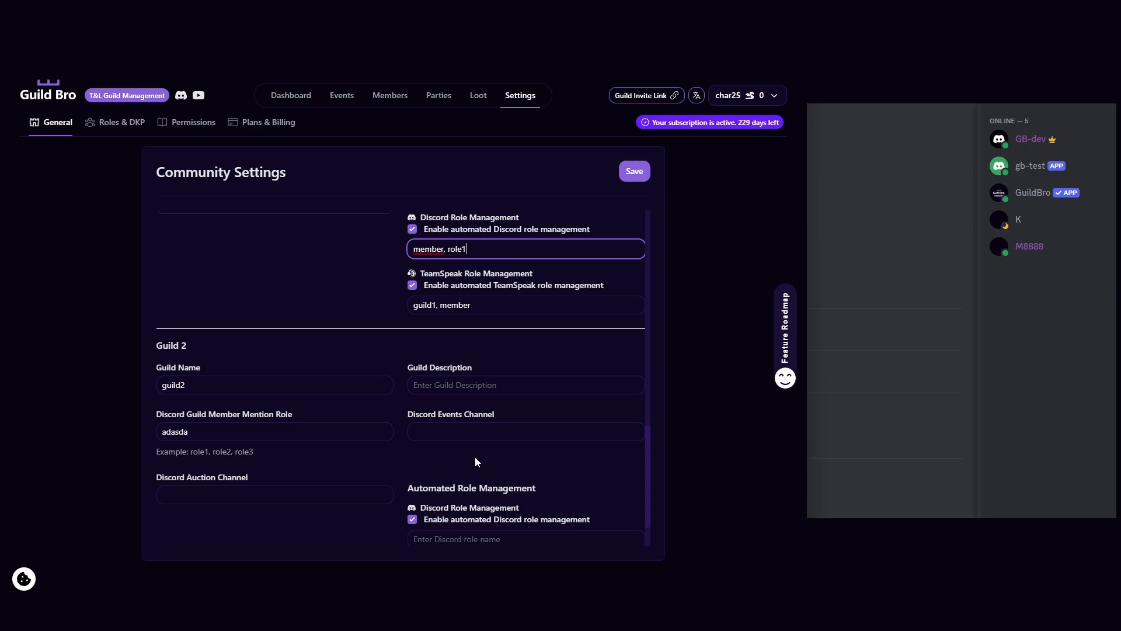
{"action": "scroll", "coordinate": [475, 457], "scroll_direction": "down", "scroll_amount": 1}
{"action": "left_click", "coordinate": [462, 480]}
{"action": "type", "text": "member"}
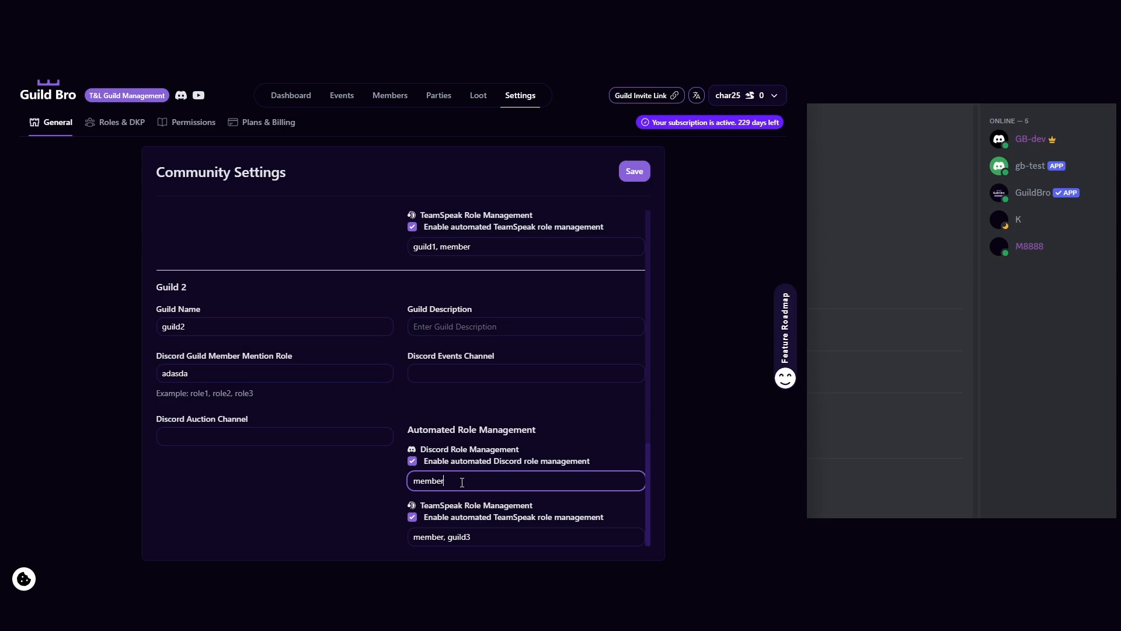
{"action": "type", "text": ", role2,"}
{"action": "scroll", "coordinate": [549, 401], "scroll_direction": "up", "scroll_amount": 2}
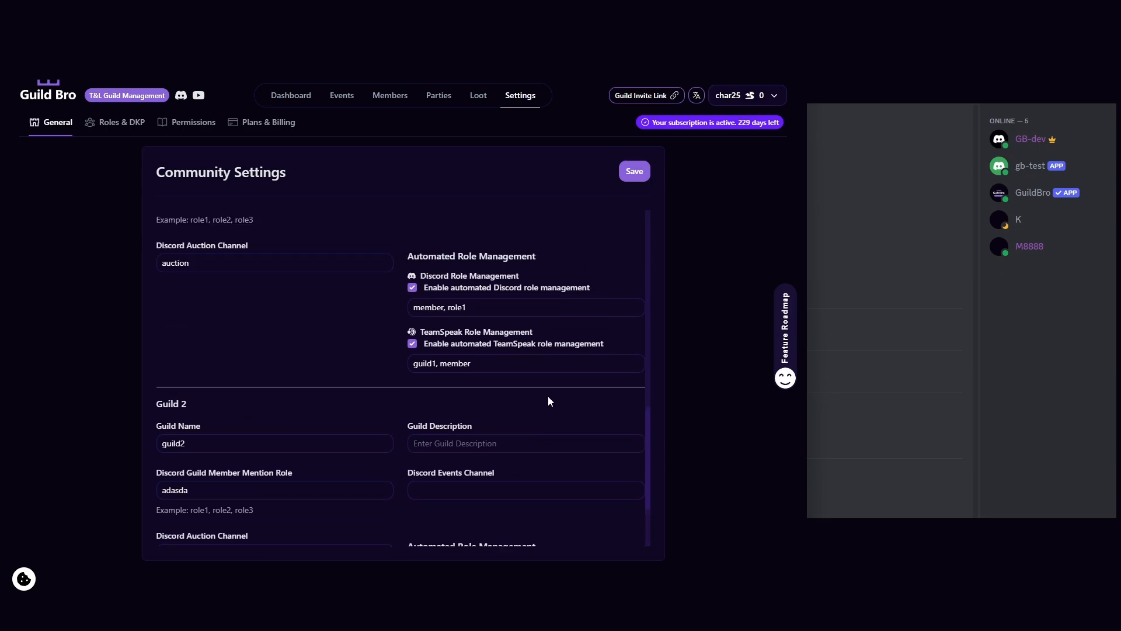
{"action": "left_click", "coordinate": [635, 172]}
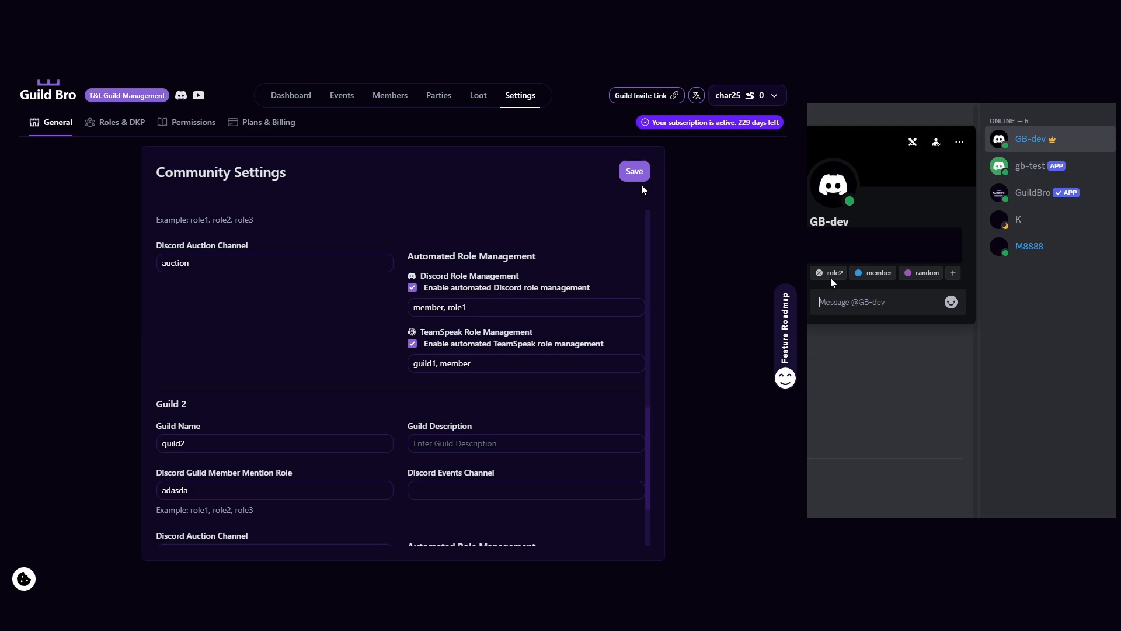
Remove "member" from both guilds' automated Discord roles, save the settings, and view the server owner's roles in Discord
{"action": "left_click_drag", "start_coordinate": [449, 307], "coordinate": [394, 306]}
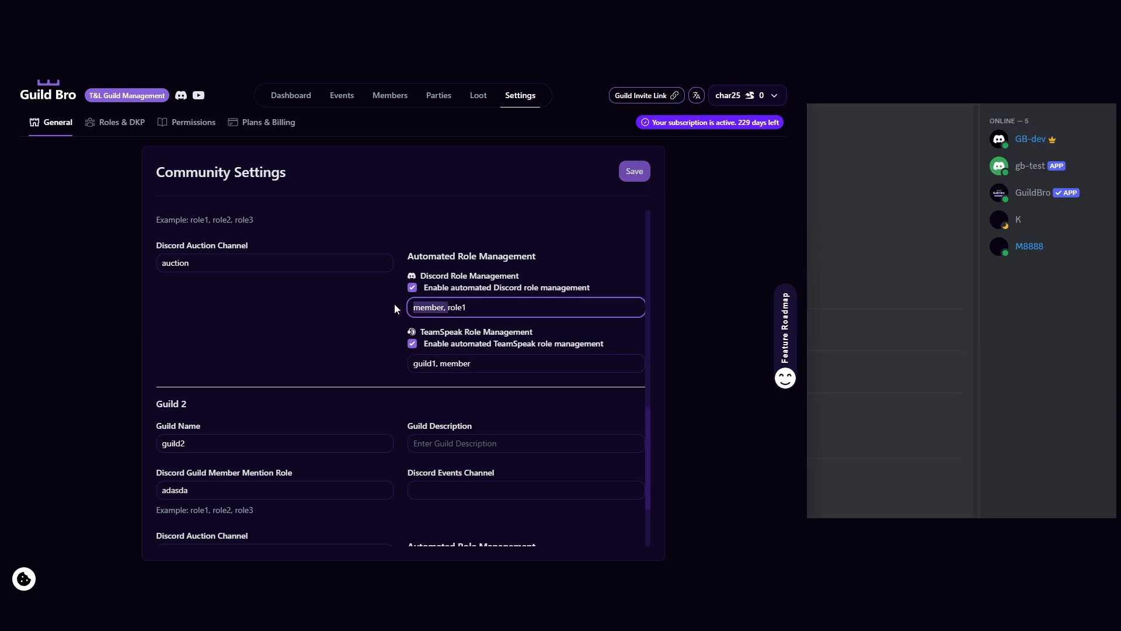
{"action": "key", "text": "BackSpace"}
{"action": "scroll", "coordinate": [521, 375], "scroll_direction": "down", "scroll_amount": 2}
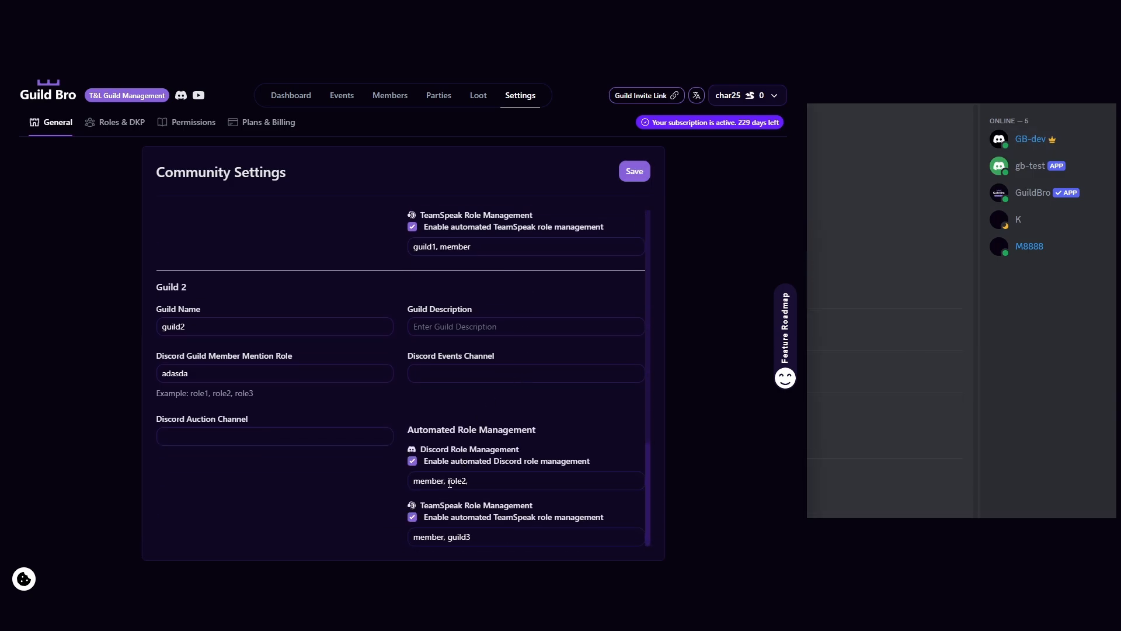
{"action": "left_click_drag", "start_coordinate": [449, 480], "coordinate": [410, 480]}
{"action": "key", "text": "BackSpace"}
{"action": "scroll", "coordinate": [572, 446], "scroll_direction": "up", "scroll_amount": 2}
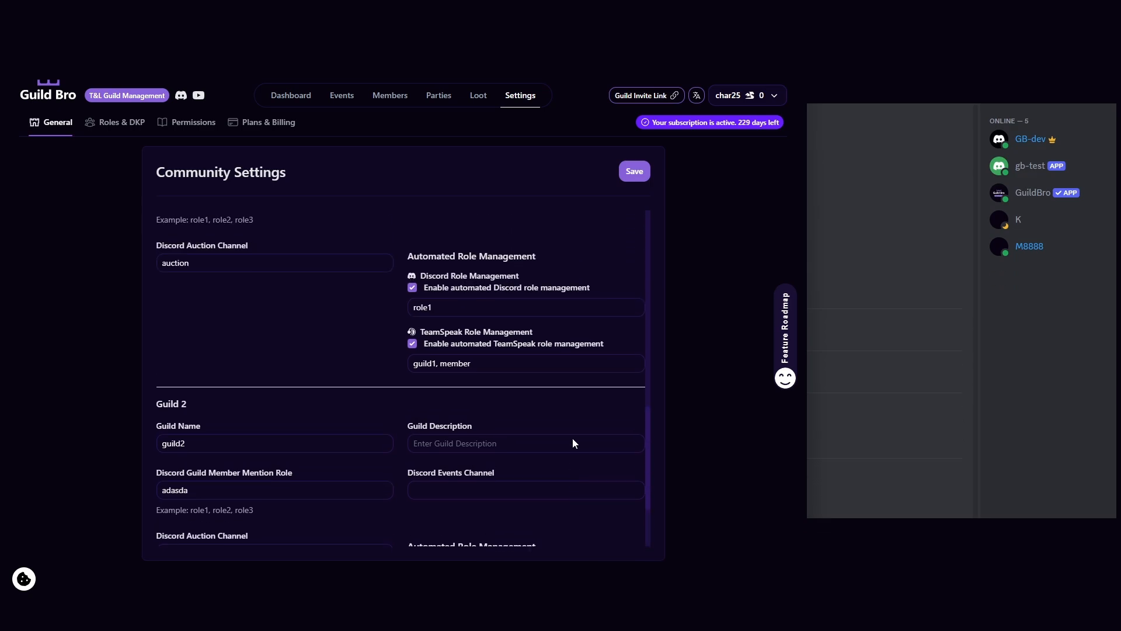
{"action": "left_click", "coordinate": [635, 172]}
{"action": "left_click", "coordinate": [1031, 139]}
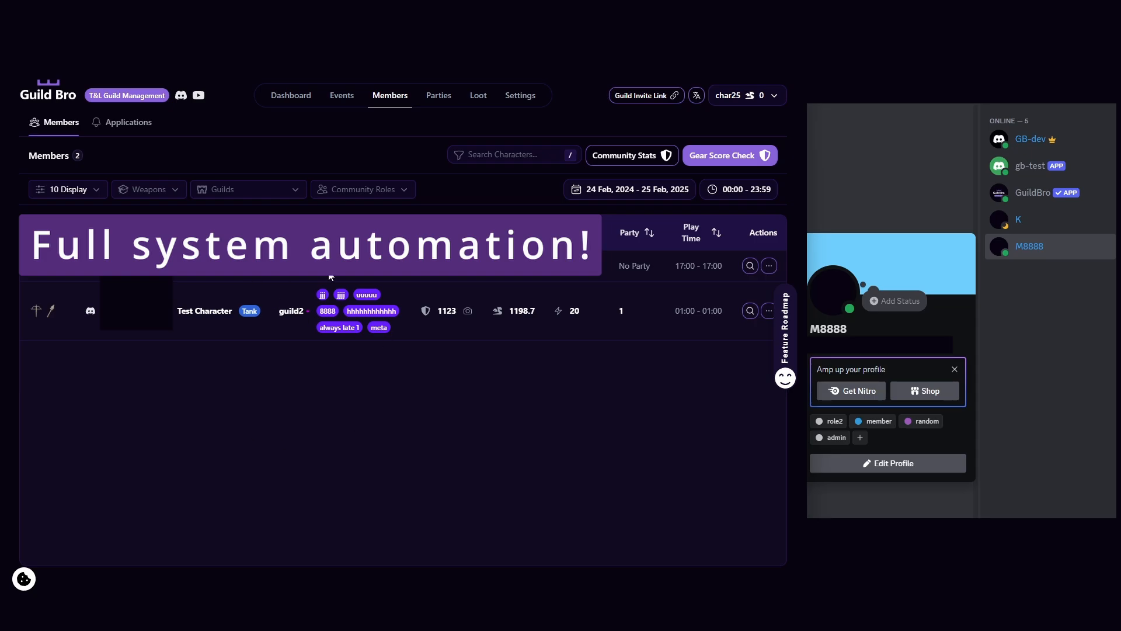
Edit the character char25 in the Members list to belong to guild1, and save
{"action": "left_click", "coordinate": [769, 267]}
{"action": "left_click", "coordinate": [724, 349]}
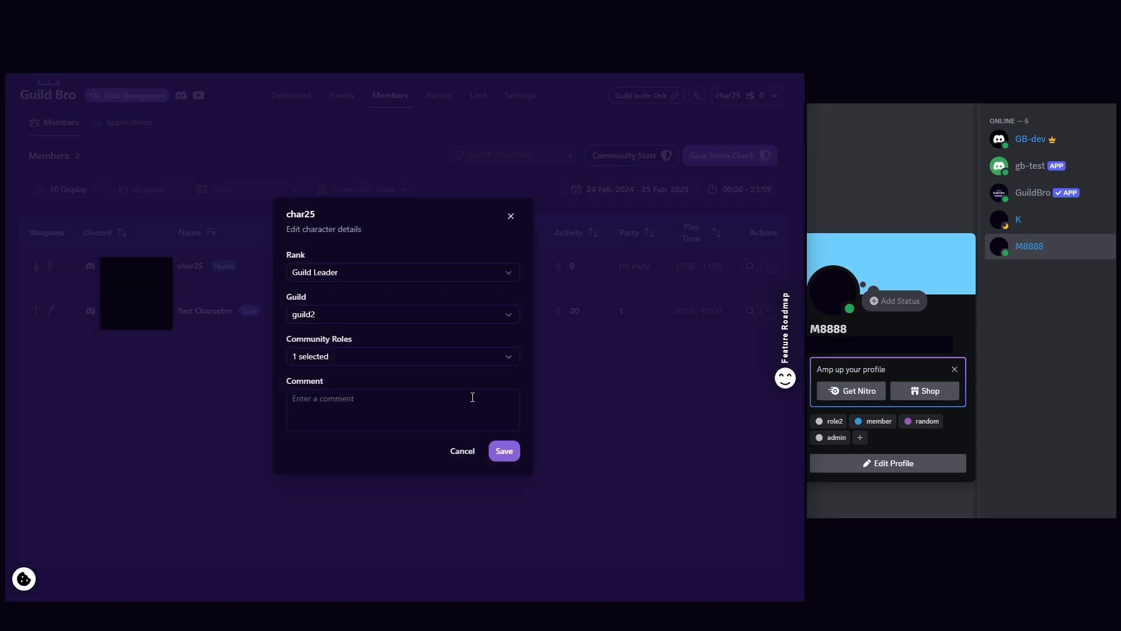
{"action": "left_click", "coordinate": [503, 315]}
{"action": "left_click", "coordinate": [451, 342]}
{"action": "left_click", "coordinate": [503, 453]}
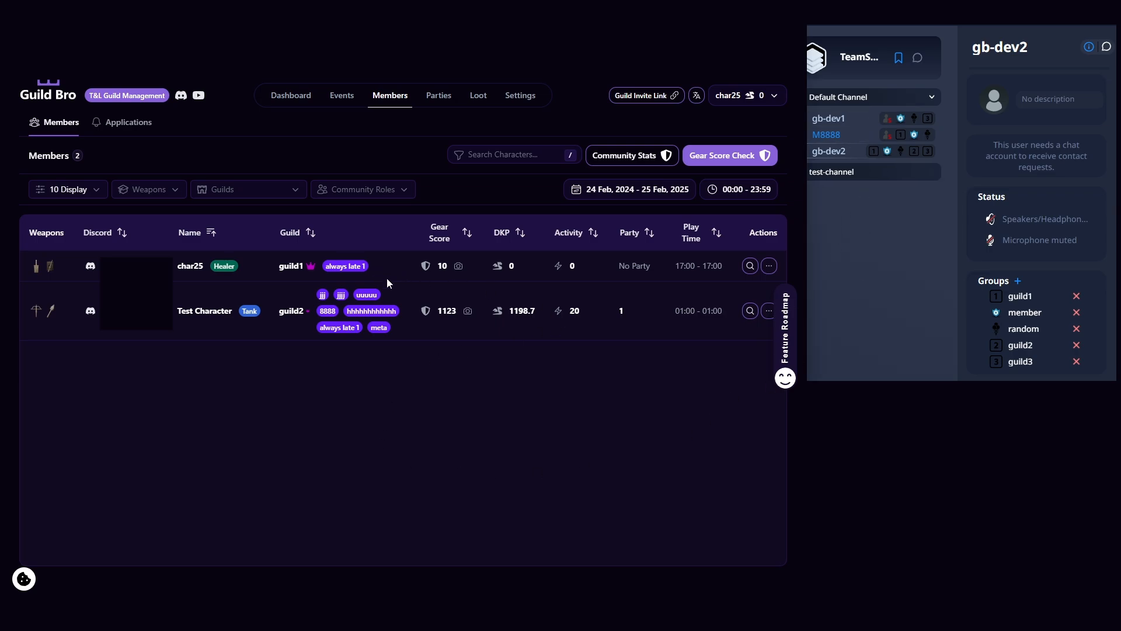
Change char25's guild to guild2 in its character details, and save
{"action": "left_click", "coordinate": [769, 266]}
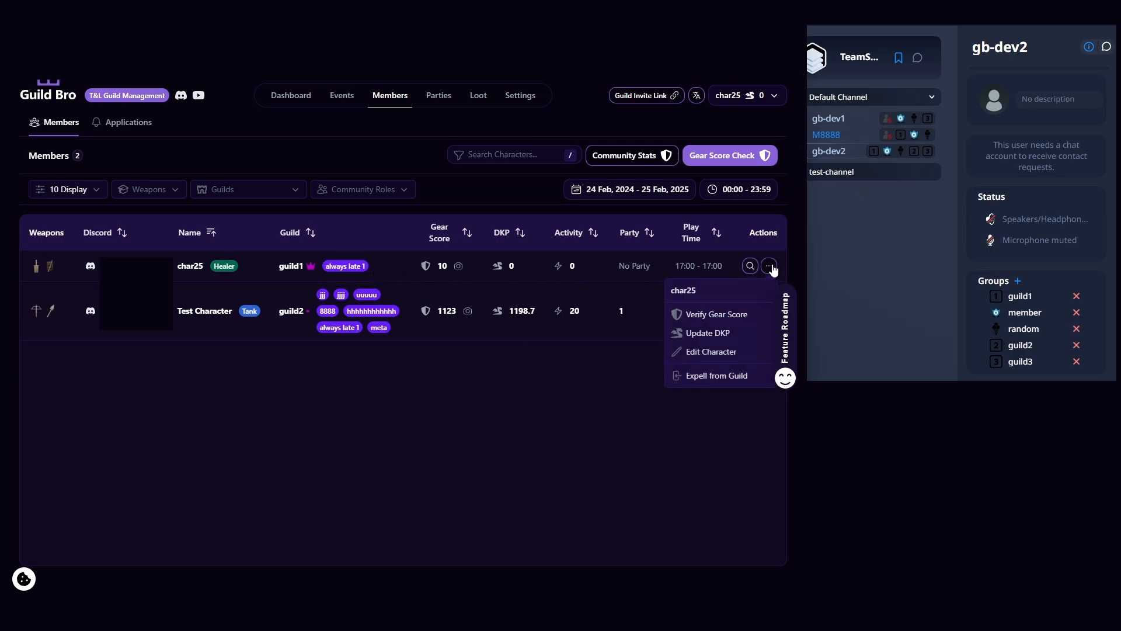
{"action": "left_click", "coordinate": [730, 354]}
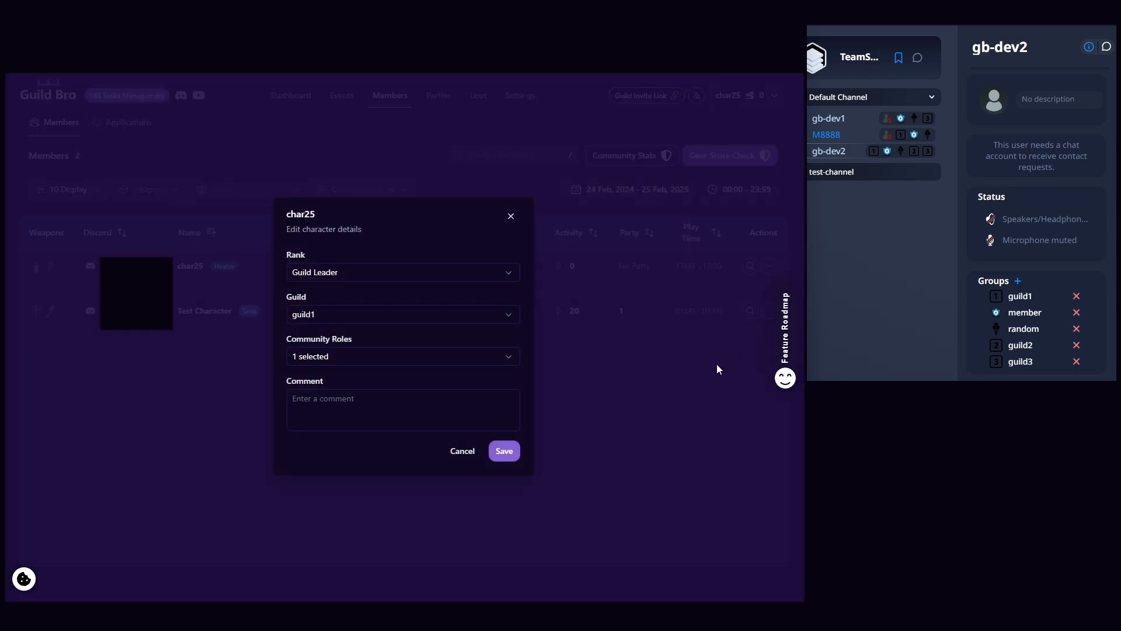
{"action": "left_click", "coordinate": [509, 314]}
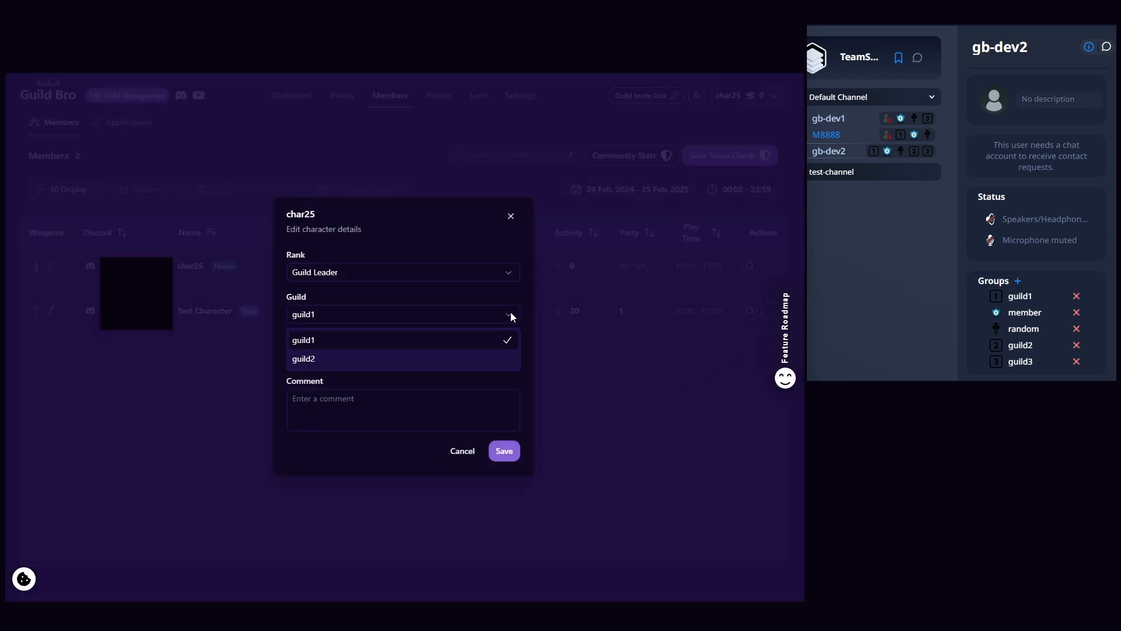
{"action": "left_click", "coordinate": [414, 358]}
{"action": "left_click", "coordinate": [506, 453]}
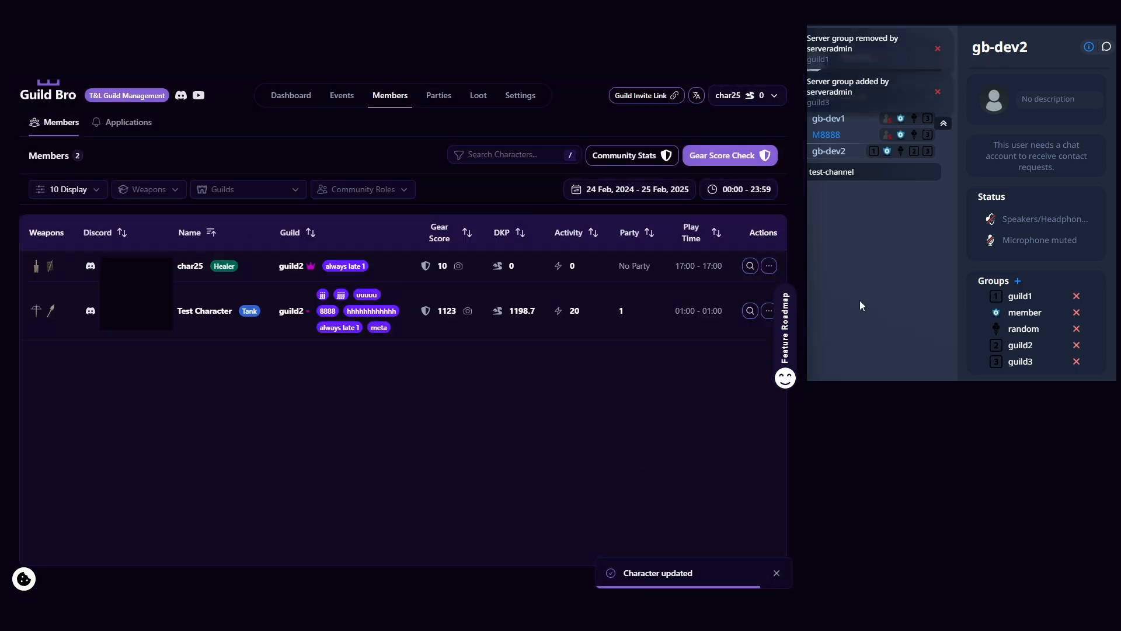